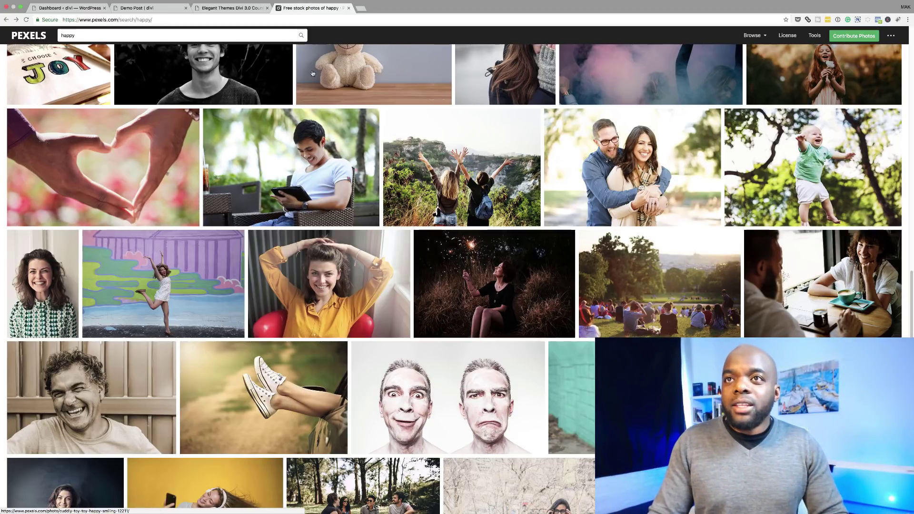
Step: Browse the Pexels happy-photo results and preview the yellow-shirt woman photo, then close its details
scroll(305, 112, up, 15)
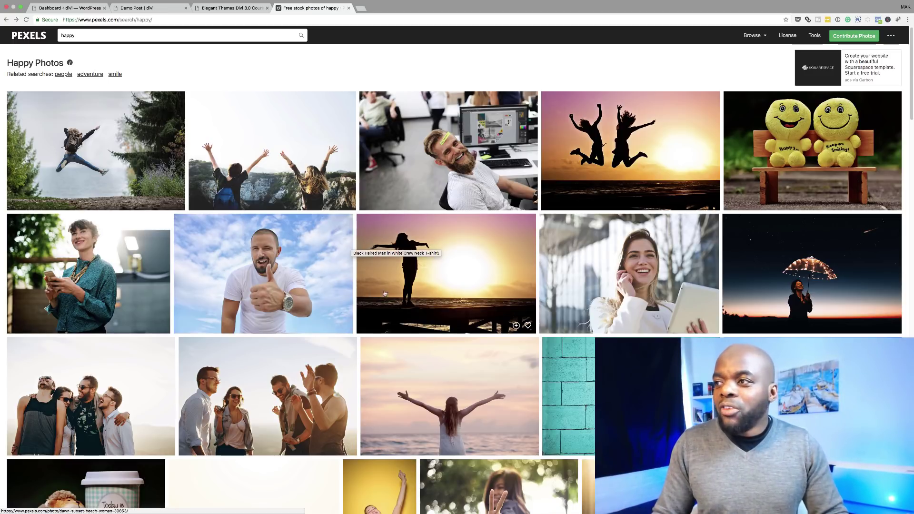
scroll(381, 295, down, 8)
scroll(395, 312, down, 14)
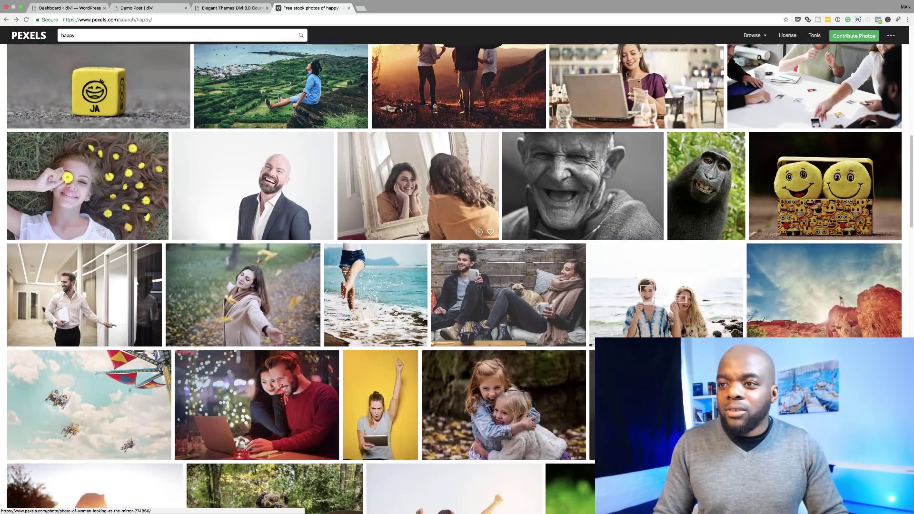
scroll(395, 312, down, 3)
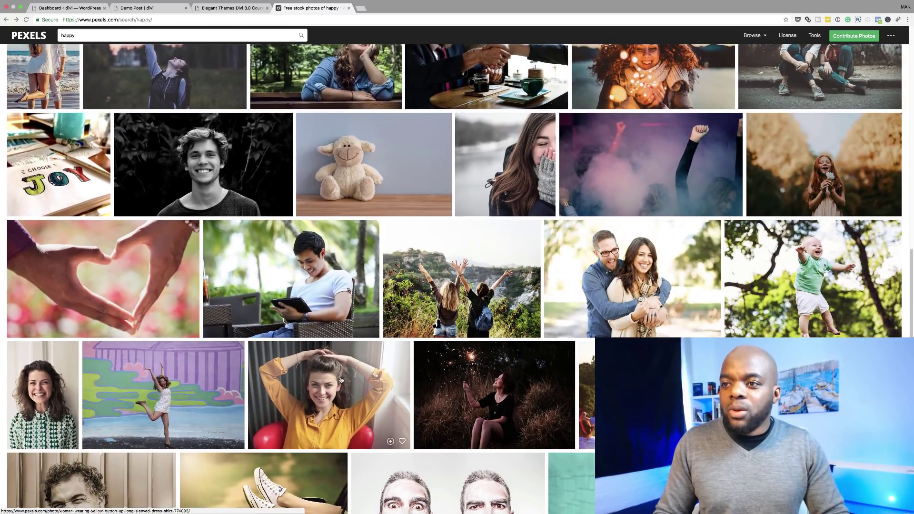
click(341, 380)
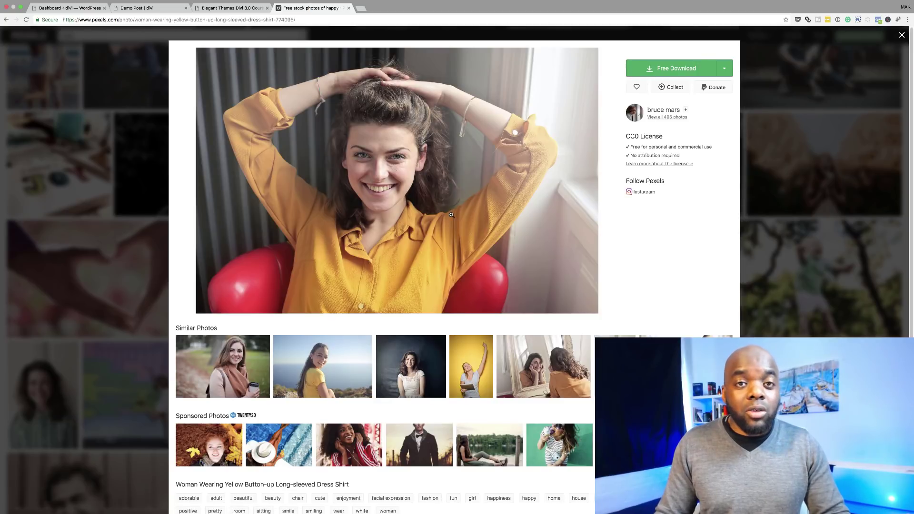
click(901, 36)
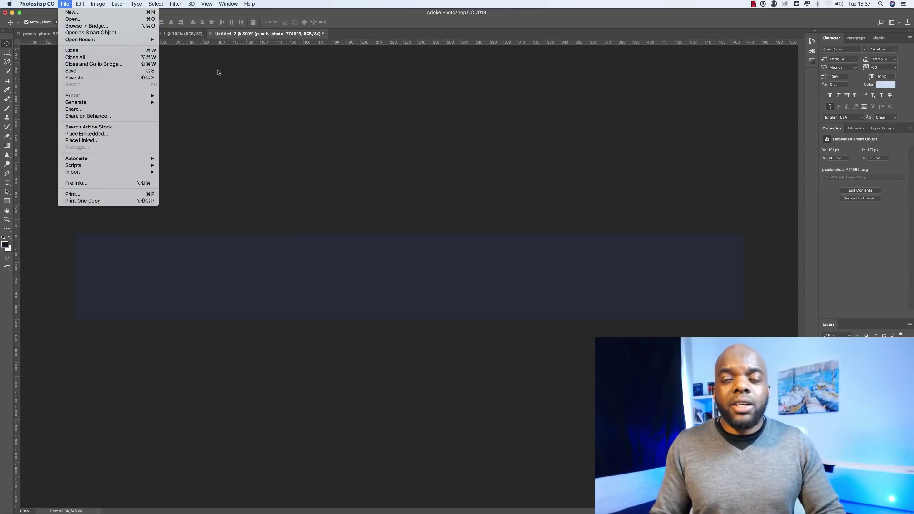
click(72, 13)
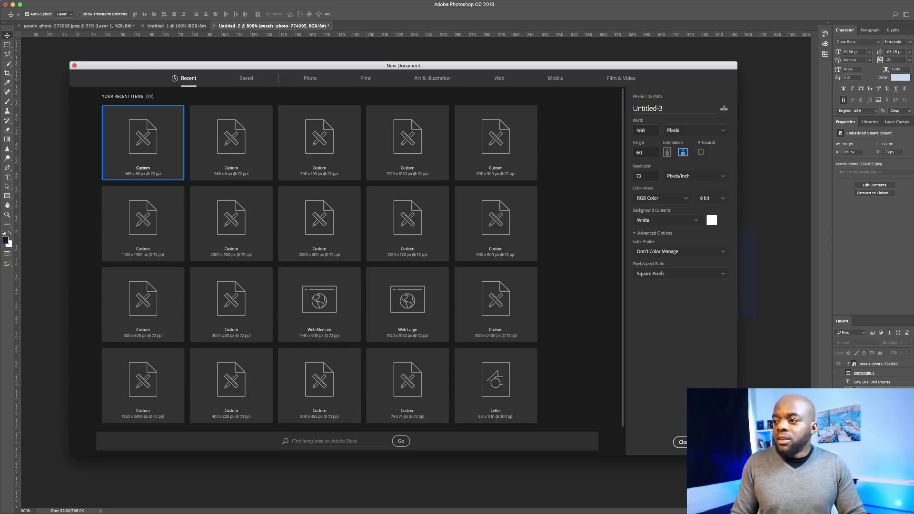
click(680, 442)
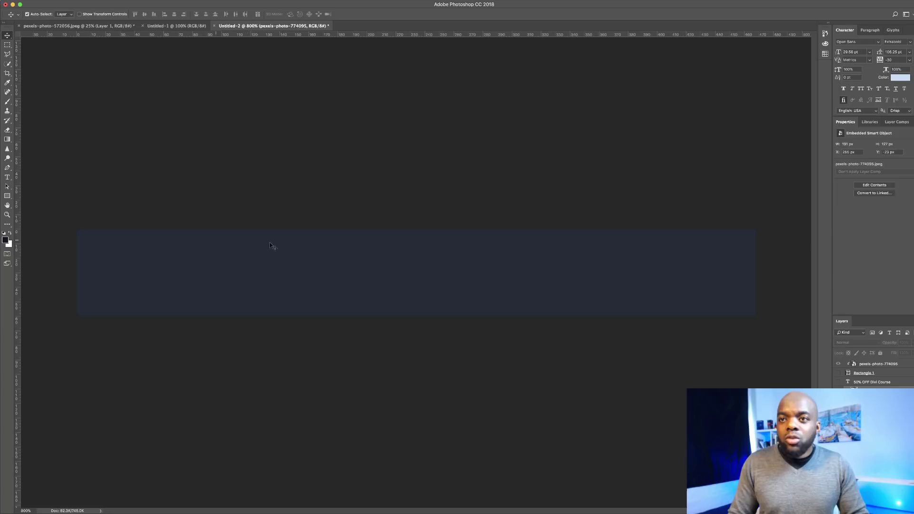
click(6, 240)
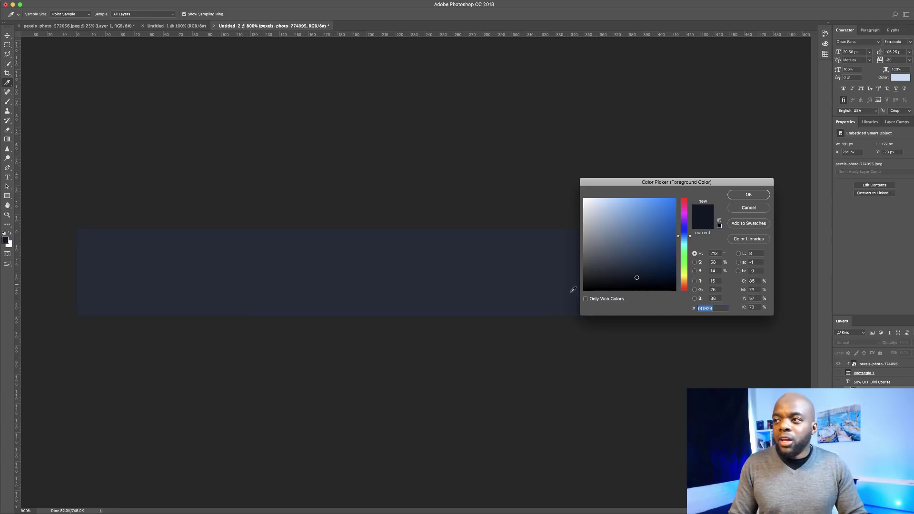
drag(615, 260, 648, 257)
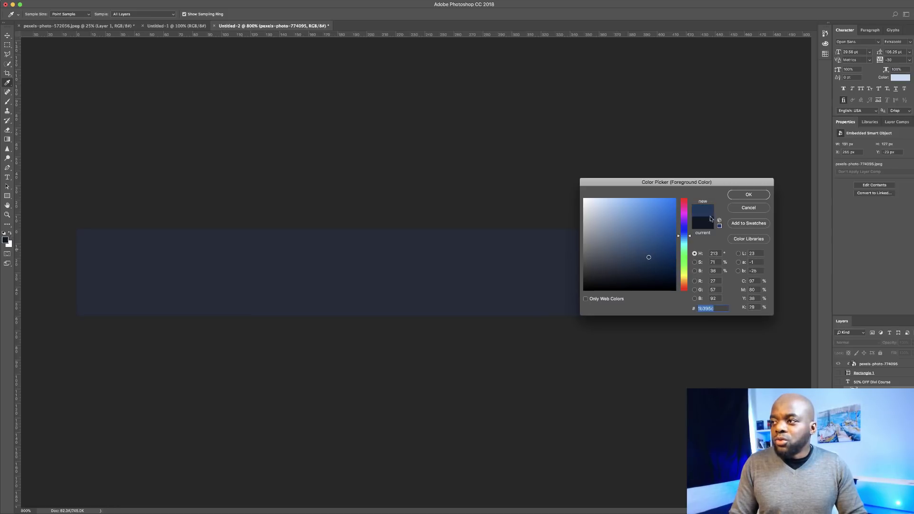
click(754, 209)
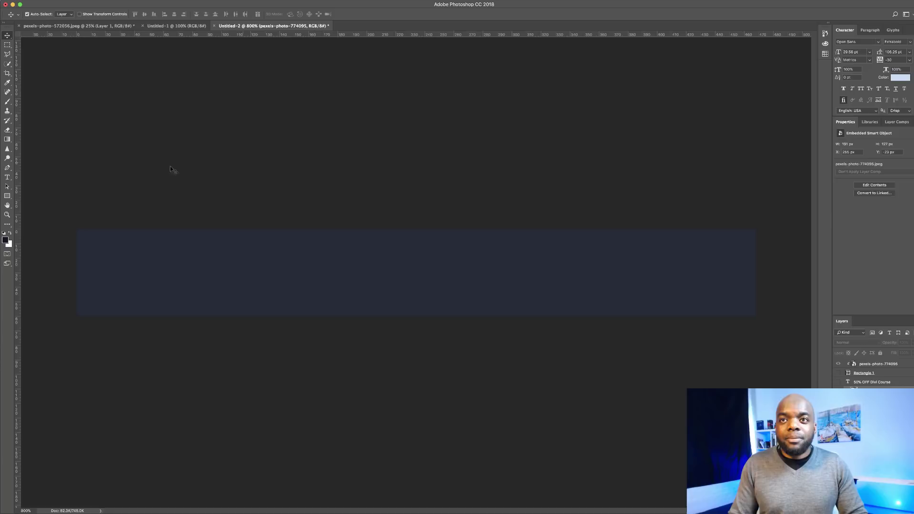
Step: Make the '50% OFF Divi Course' text layer visible on the dark banner
click(7, 178)
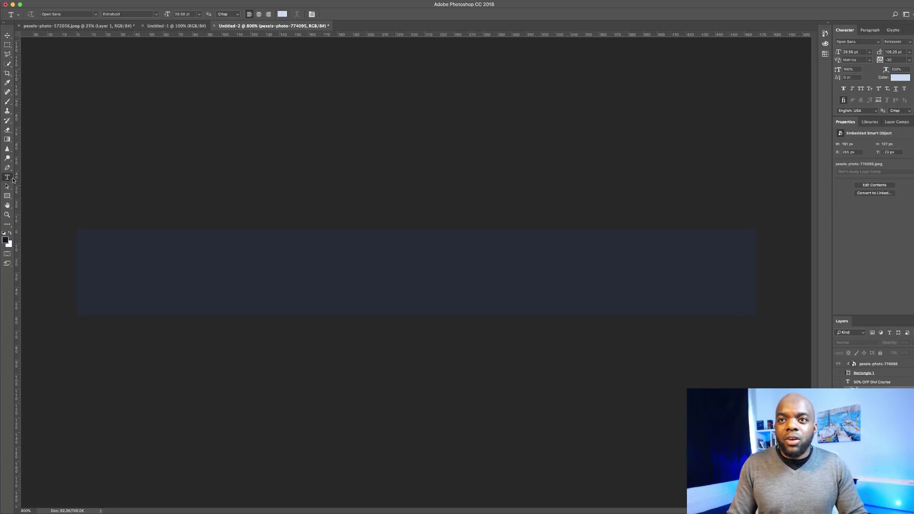
click(142, 270)
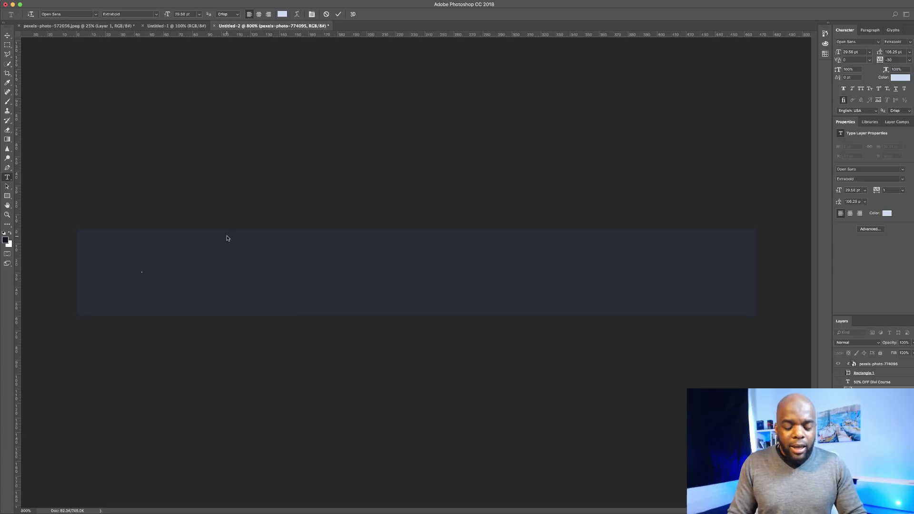
key(Escape)
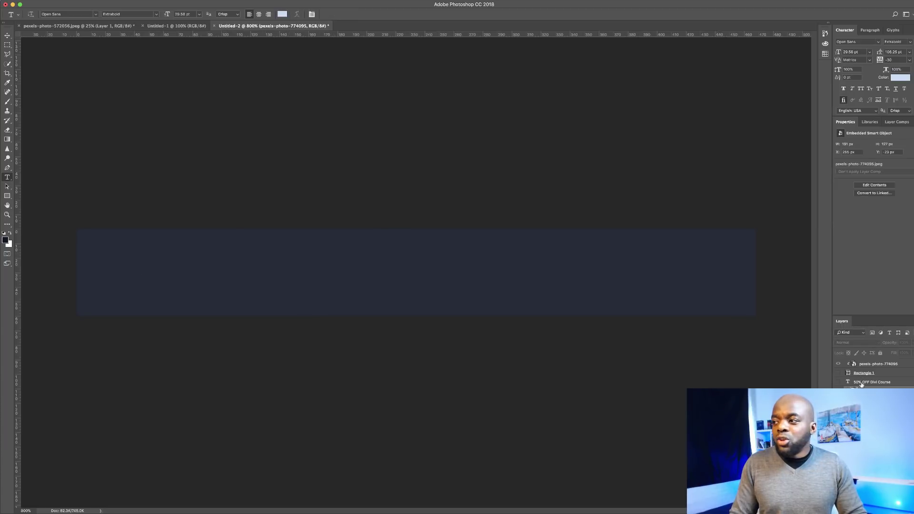
click(838, 382)
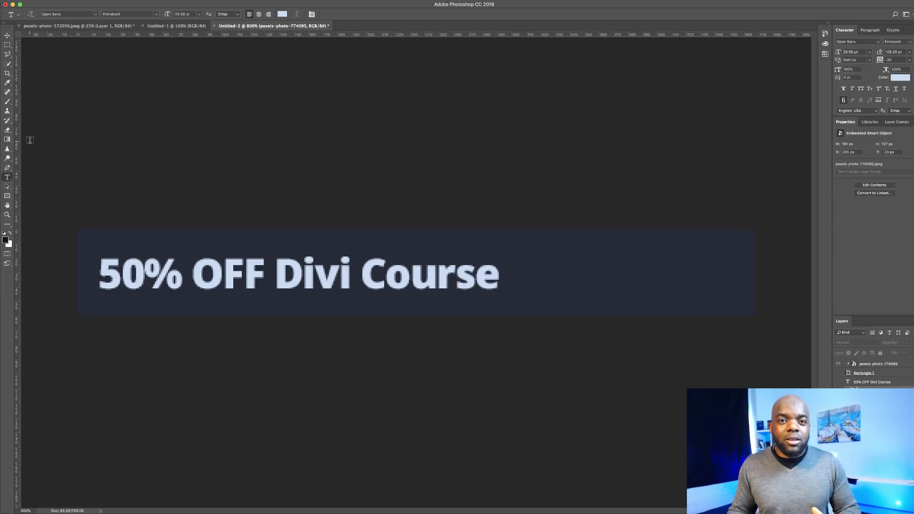
Step: Draw a large rectangle on the banner's right side, rotate it about 20°, and position it
click(9, 198)
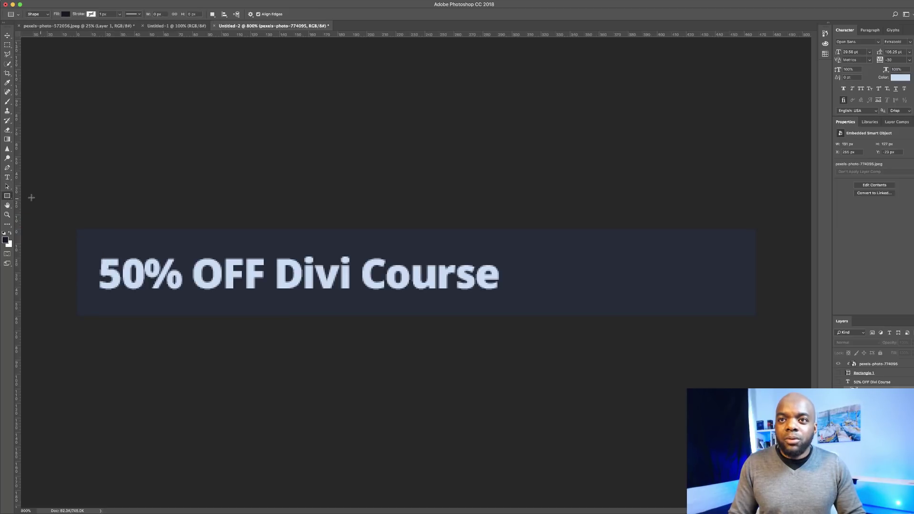
drag(520, 167, 801, 452)
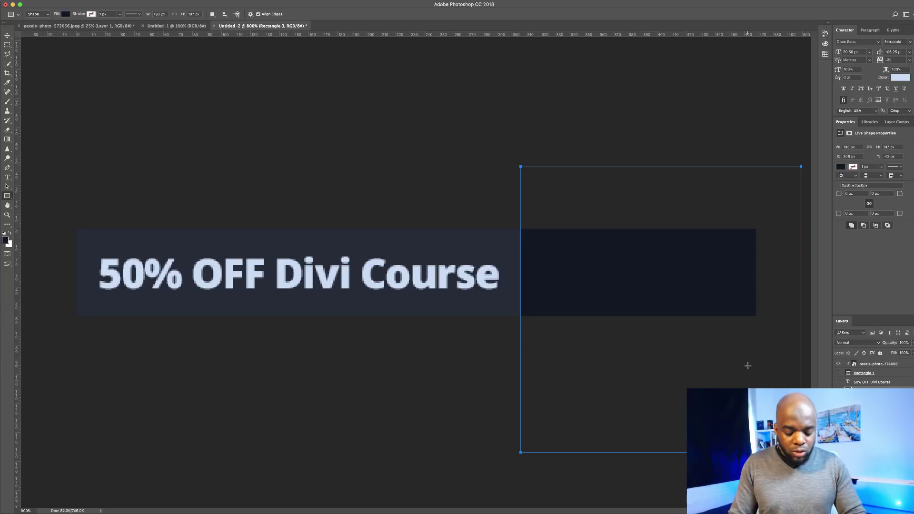
key(super+t)
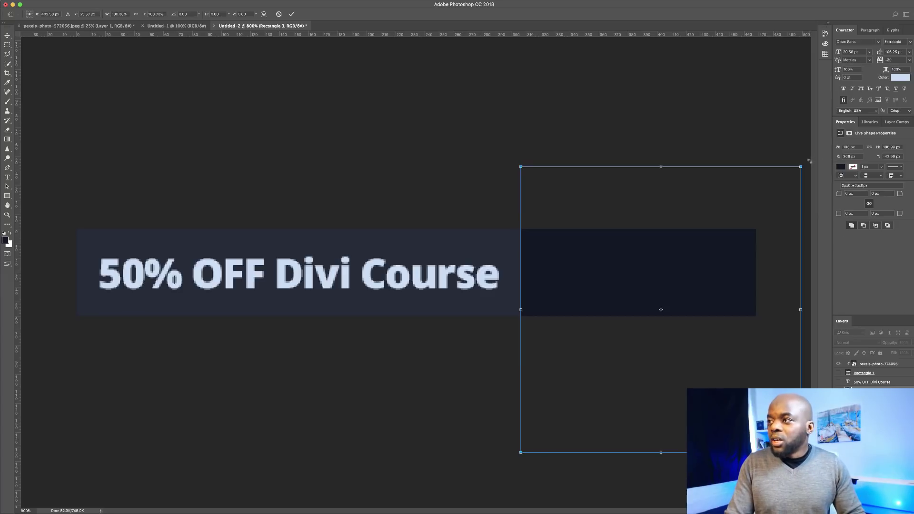
drag(807, 162, 752, 113)
drag(687, 278, 684, 240)
drag(708, 273, 702, 267)
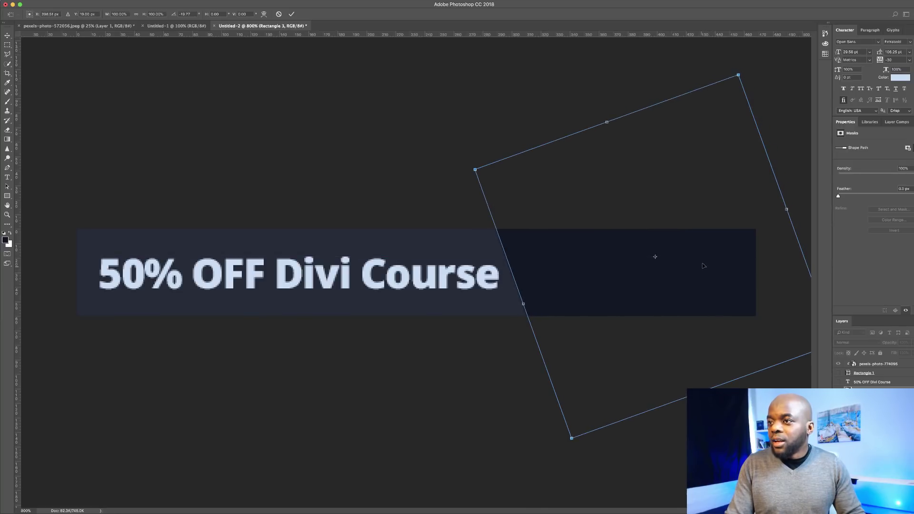
key(Return)
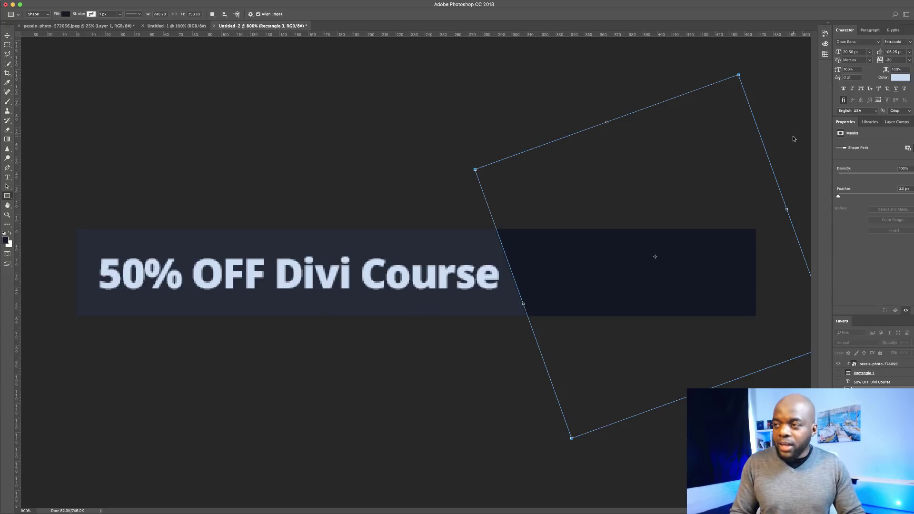
click(530, 160)
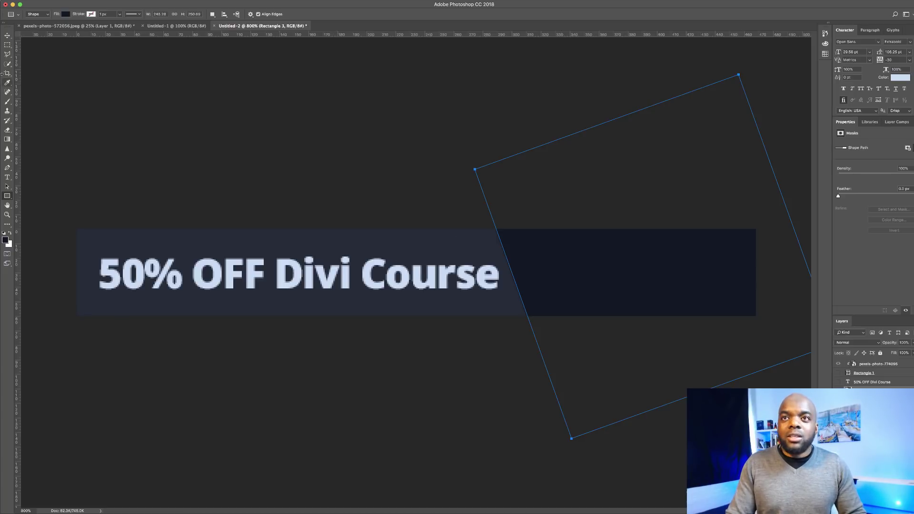
click(7, 35)
click(398, 136)
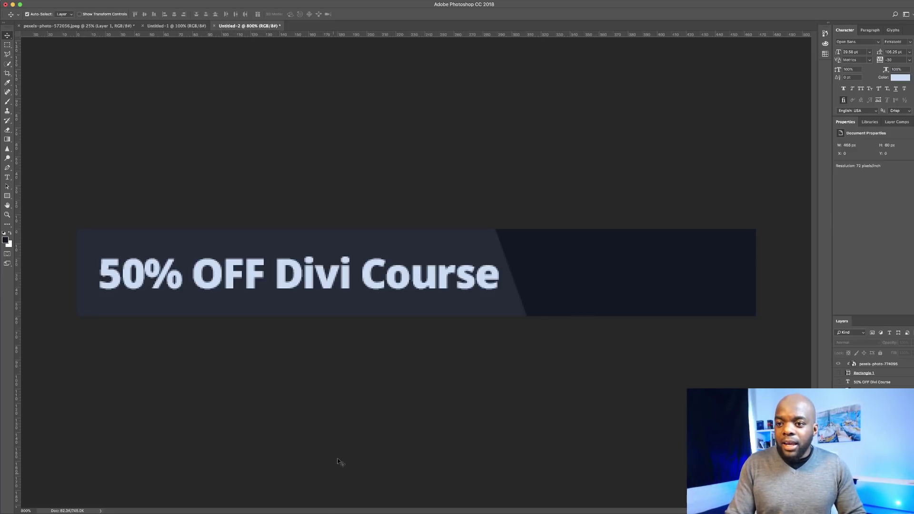
Step: Find pexels-photo-774095.jpeg in the Desktop folder's list view
click(200, 503)
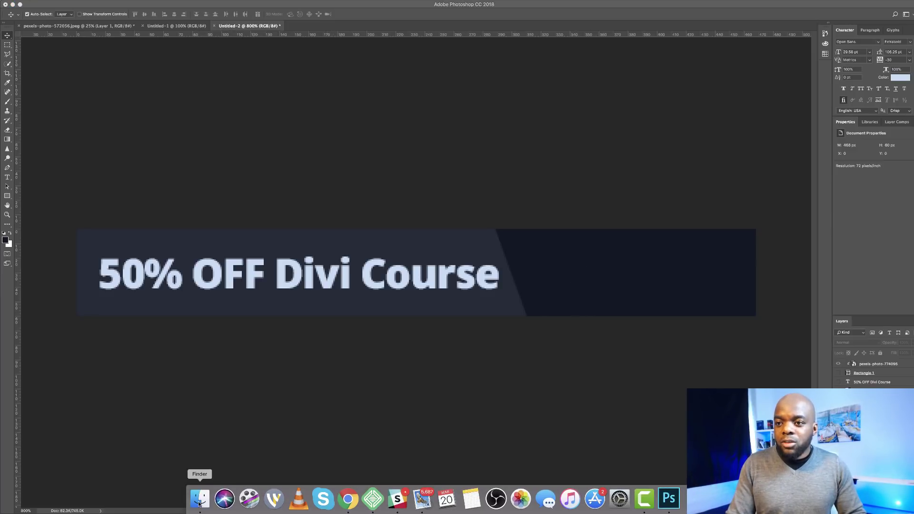
key(super+2)
drag(378, 225, 567, 281)
click(565, 268)
drag(514, 230, 371, 405)
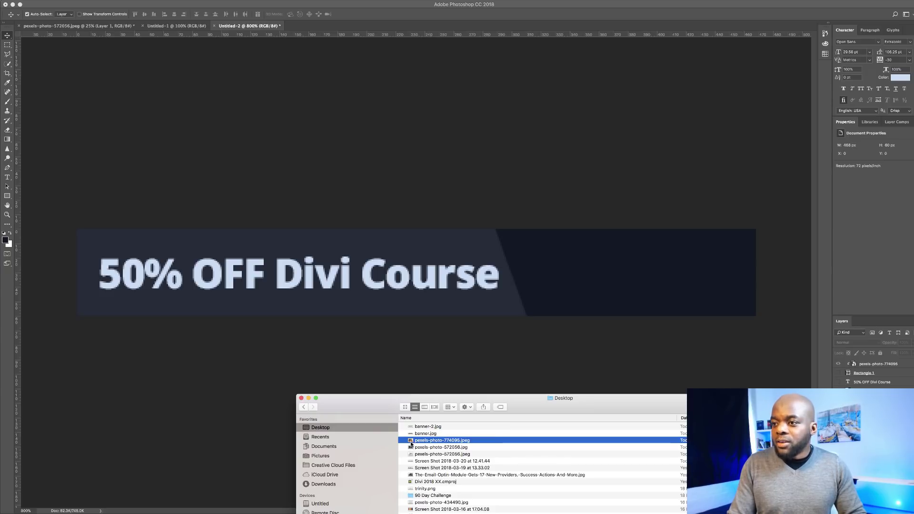
Step: Place the photo right of the headline and scale it to about 11.7%
drag(411, 445, 581, 244)
drag(454, 279, 597, 281)
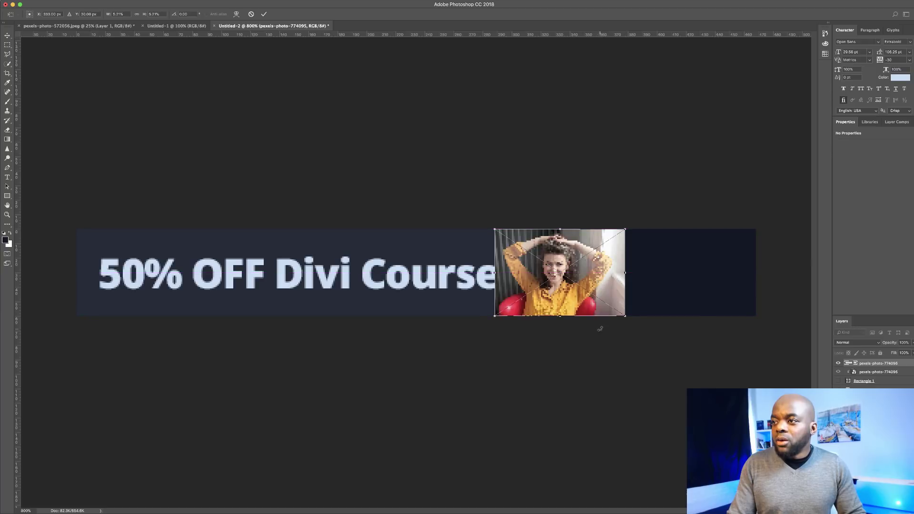
drag(624, 316, 763, 405)
drag(640, 265, 638, 235)
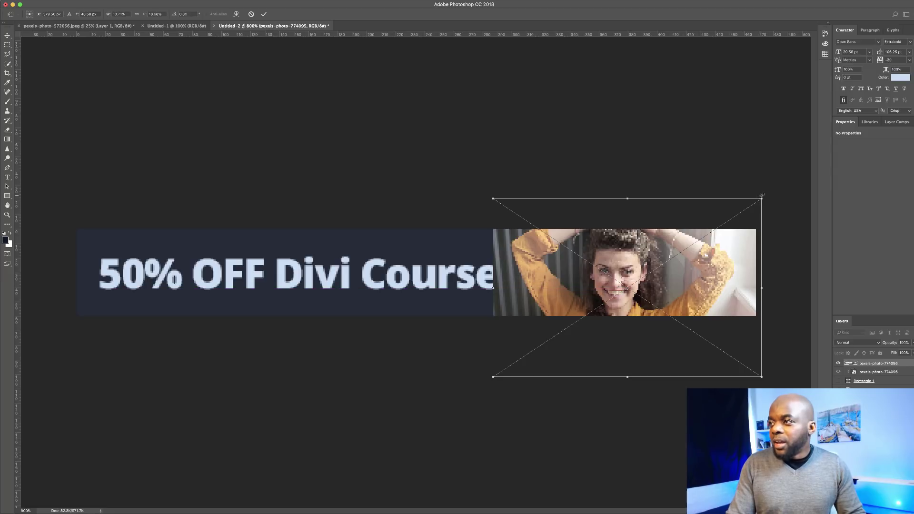
drag(761, 199, 786, 183)
drag(684, 246, 658, 254)
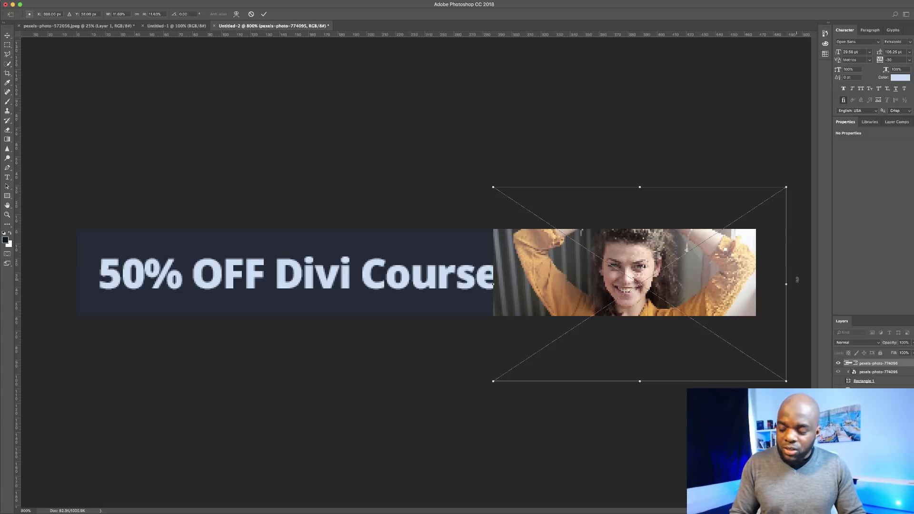
key(Return)
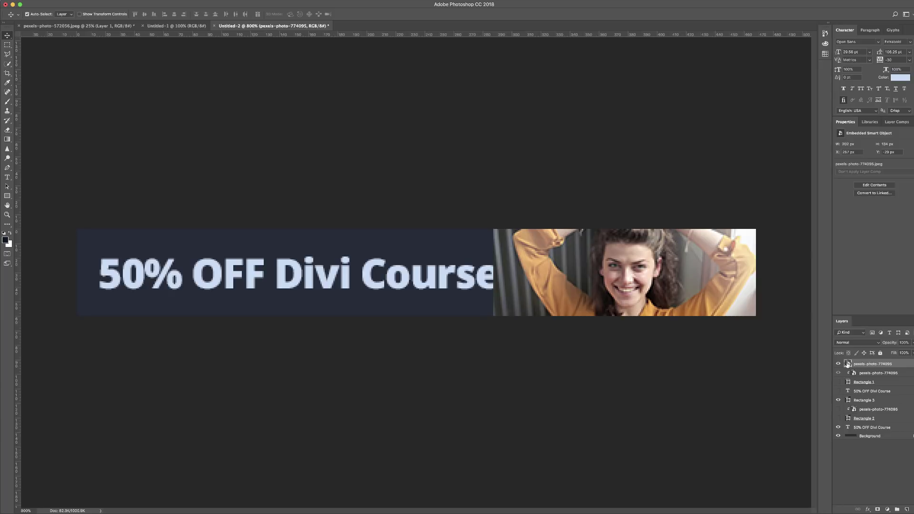
Step: Move the photo layer above Rectangle 3 and clip it to that slanted shape
drag(850, 365, 851, 397)
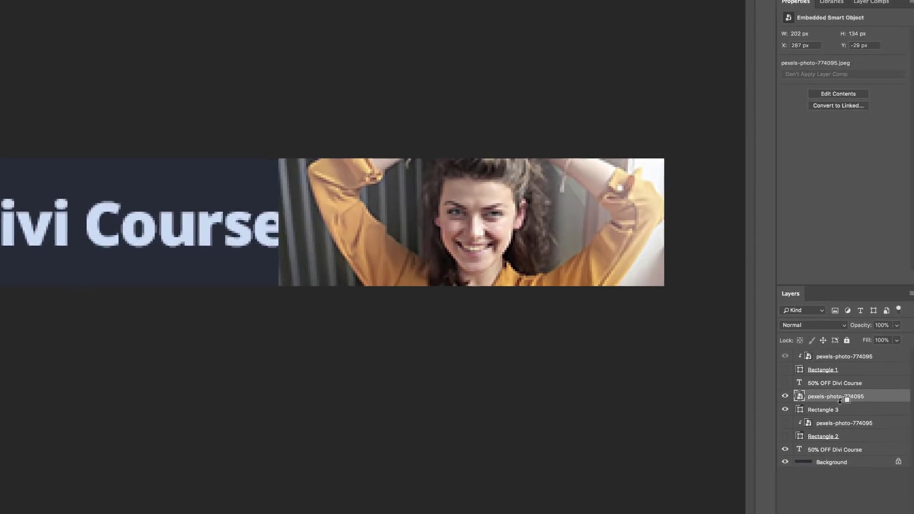
alt+click(823, 404)
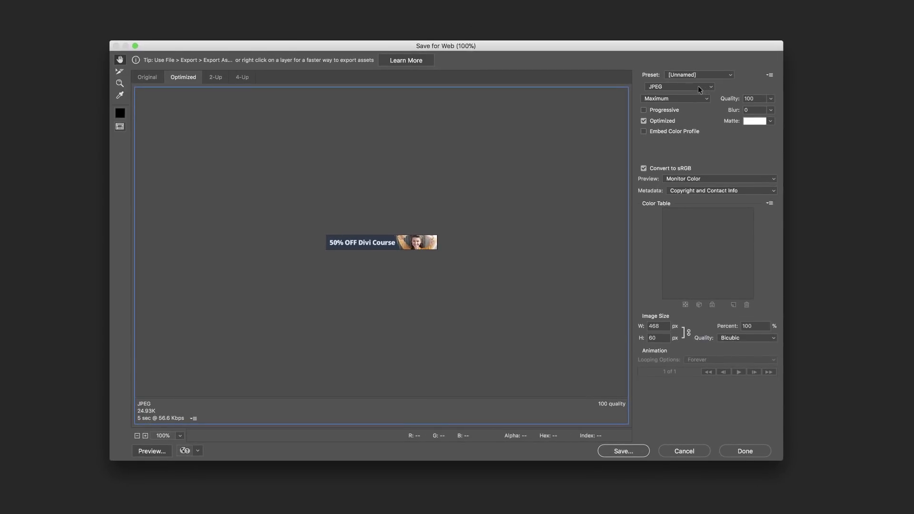
Step: Keep JPEG as the export format, then cancel the Save for Web dialog
click(697, 85)
click(750, 85)
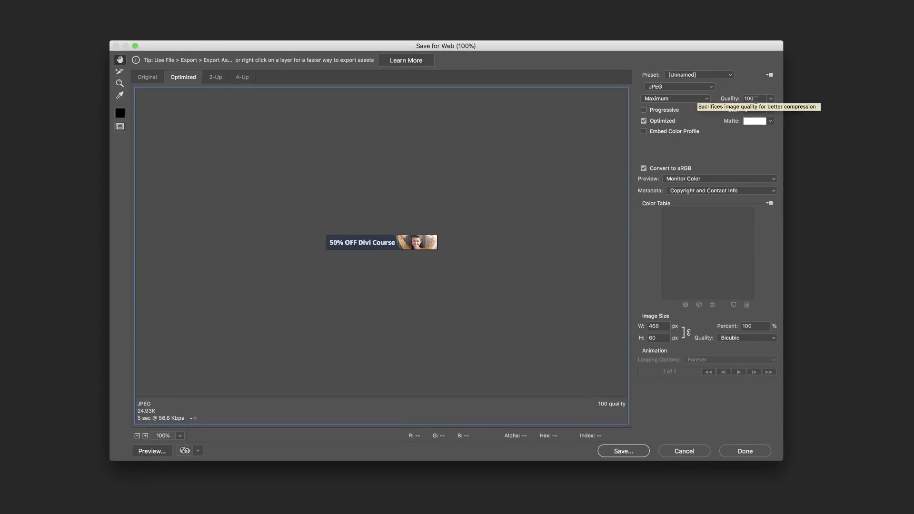
click(686, 451)
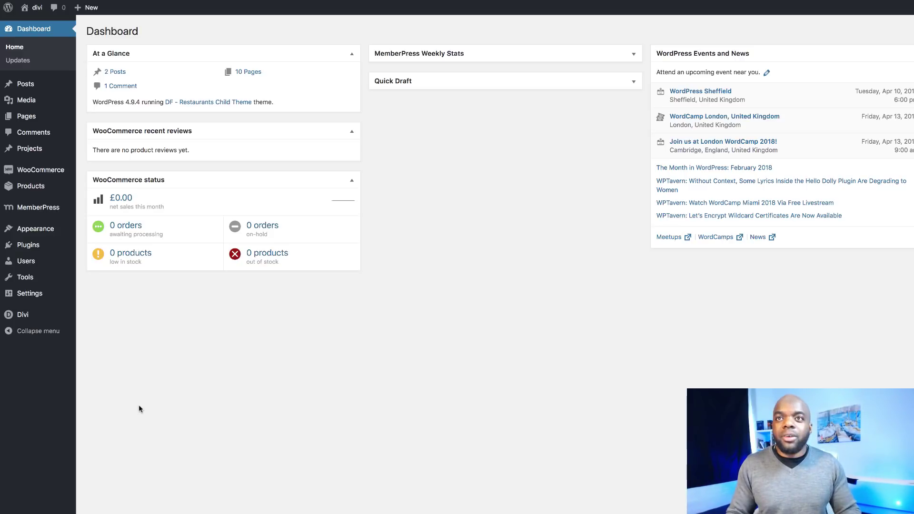
Step: Upload banner-2.jpg from the Desktop through Media > Add New
mouse_move(22, 105)
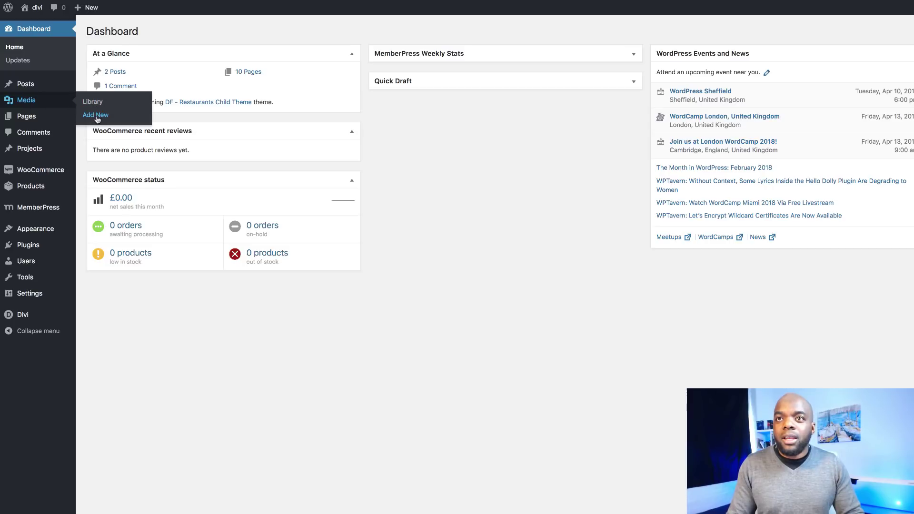
click(97, 118)
click(645, 120)
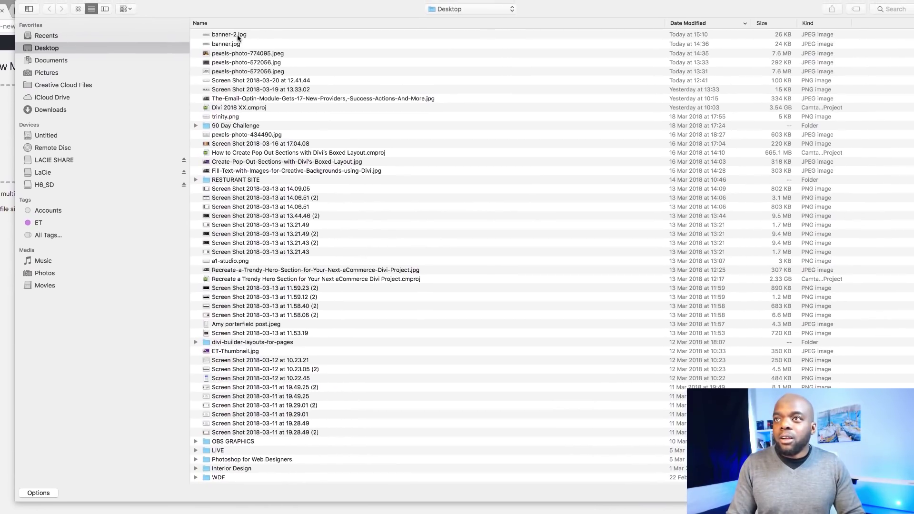
click(281, 24)
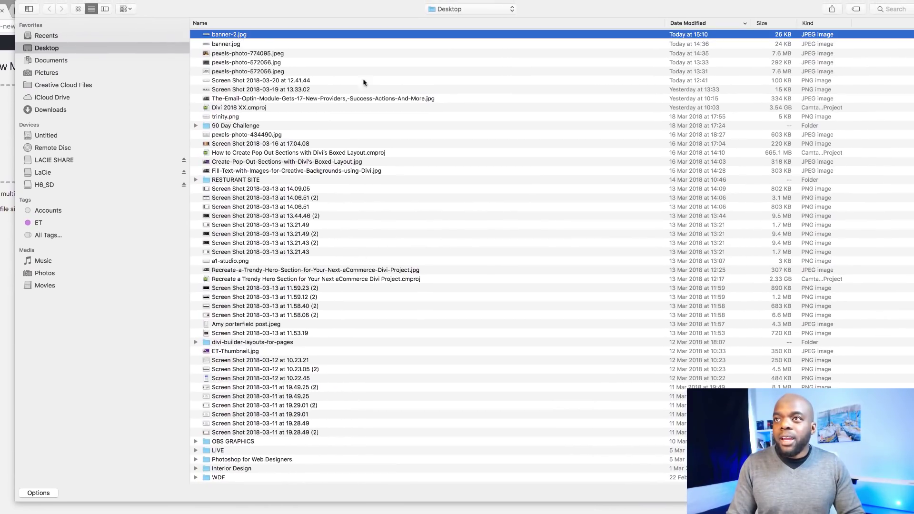
key(Return)
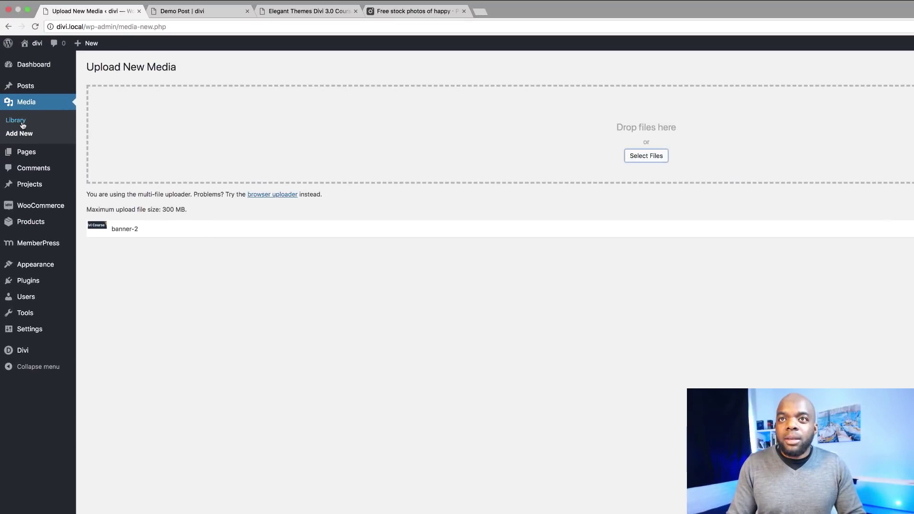
Step: Open banner-2 in the Media Library and select its file URL
click(22, 124)
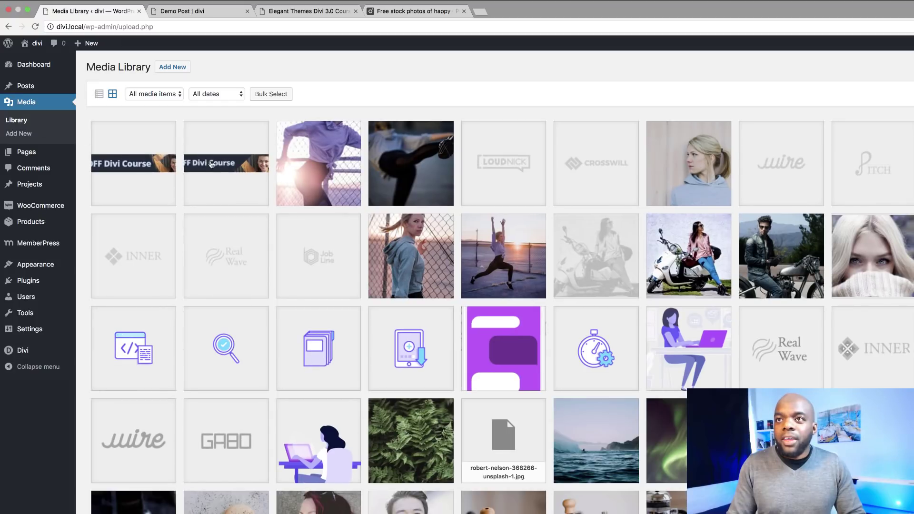
click(141, 167)
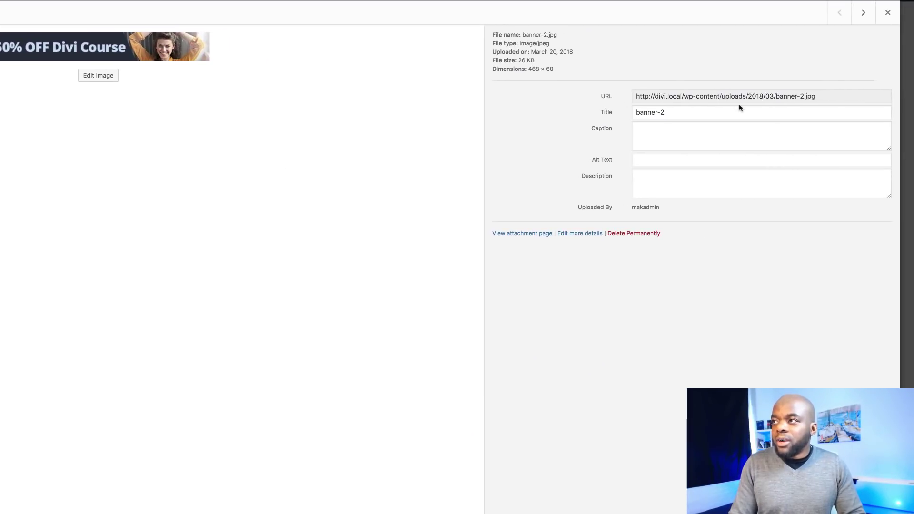
click(819, 96)
key(ctrl+c)
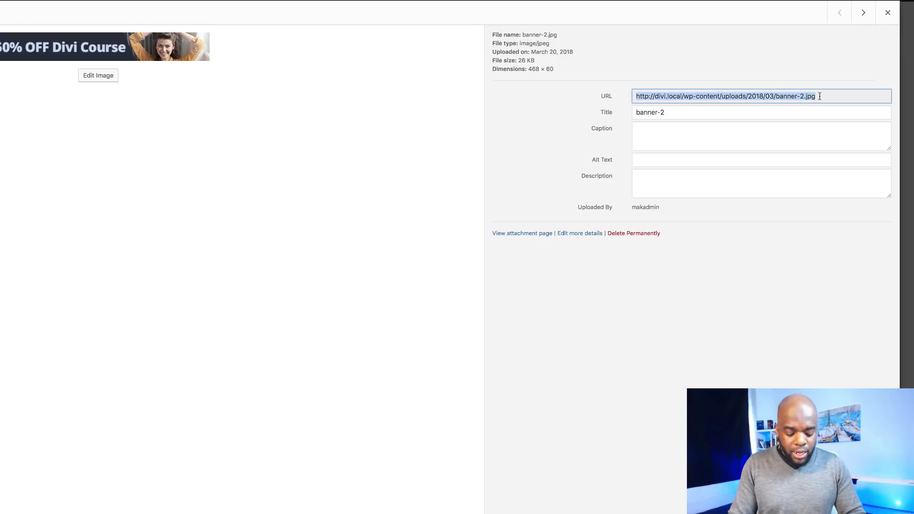
click(887, 13)
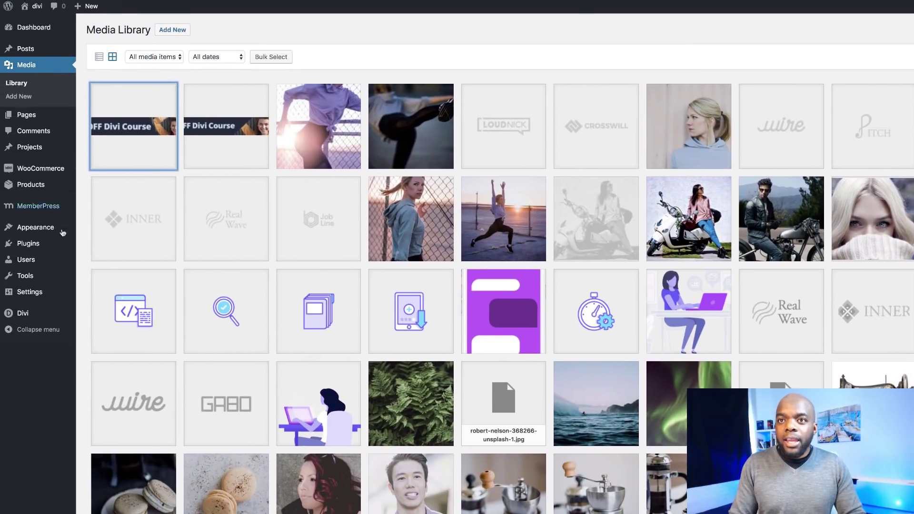
Step: In Divi Theme Options Ads, enable the single-post banner and paste the banner-2.jpg URL
mouse_move(35, 312)
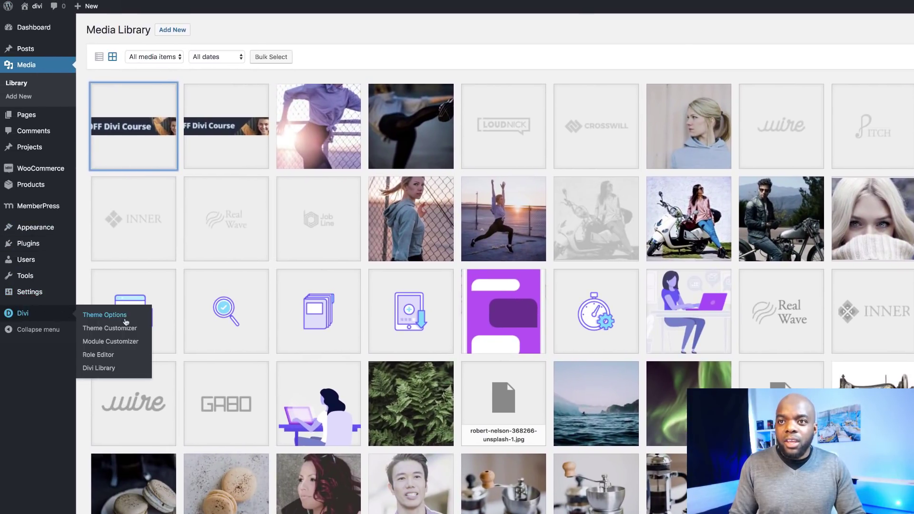
click(123, 316)
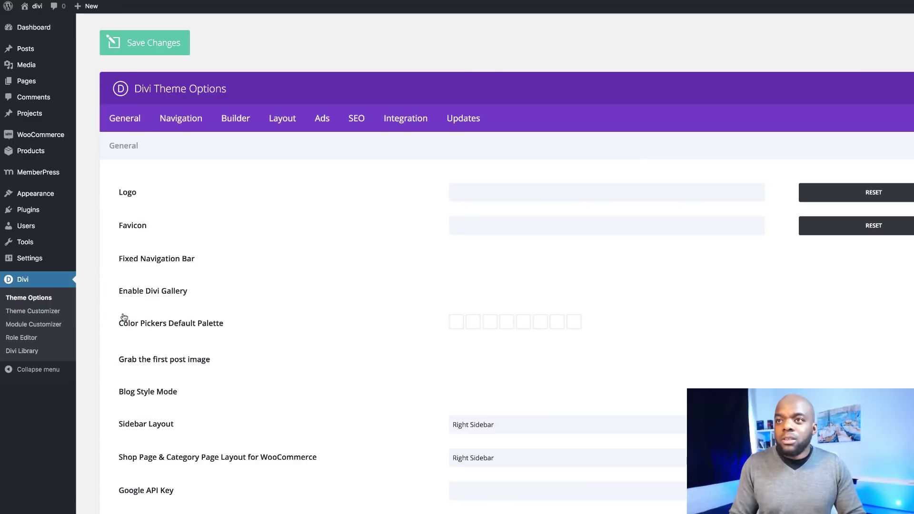
click(322, 122)
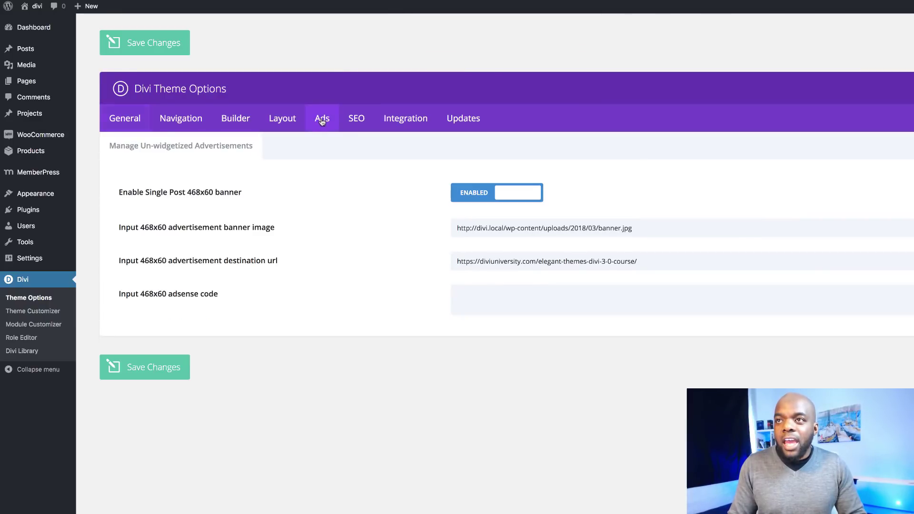
click(482, 196)
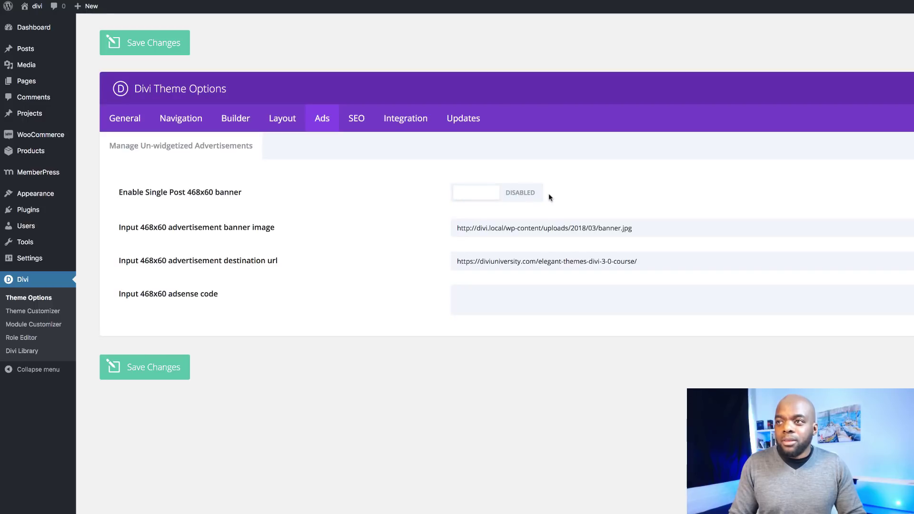
click(529, 196)
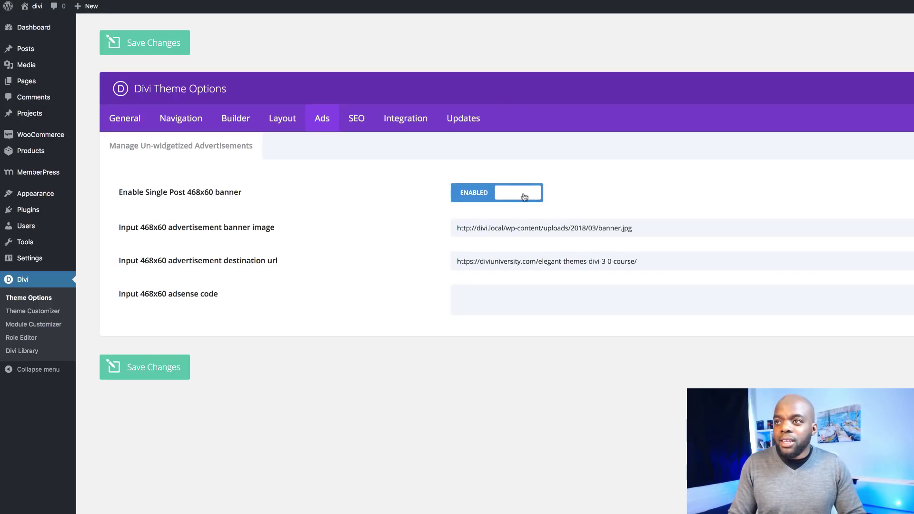
triple_click(637, 230)
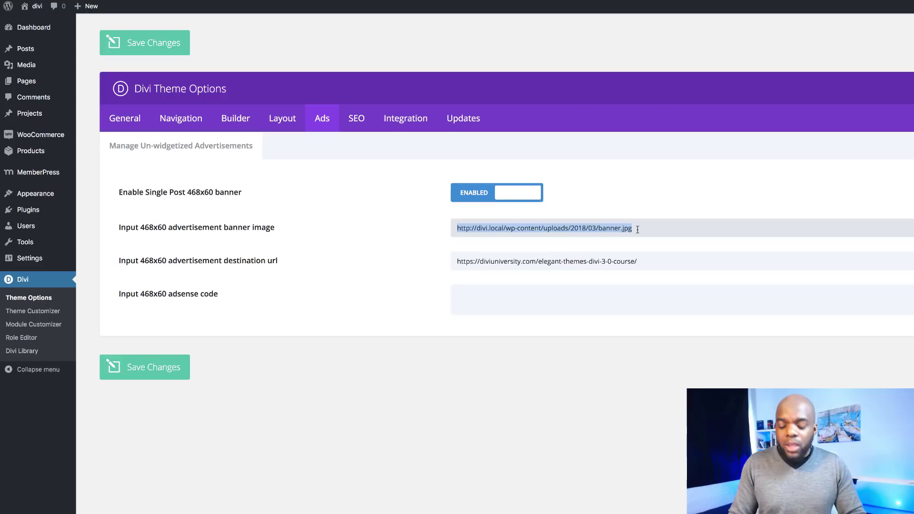
key(ctrl+v)
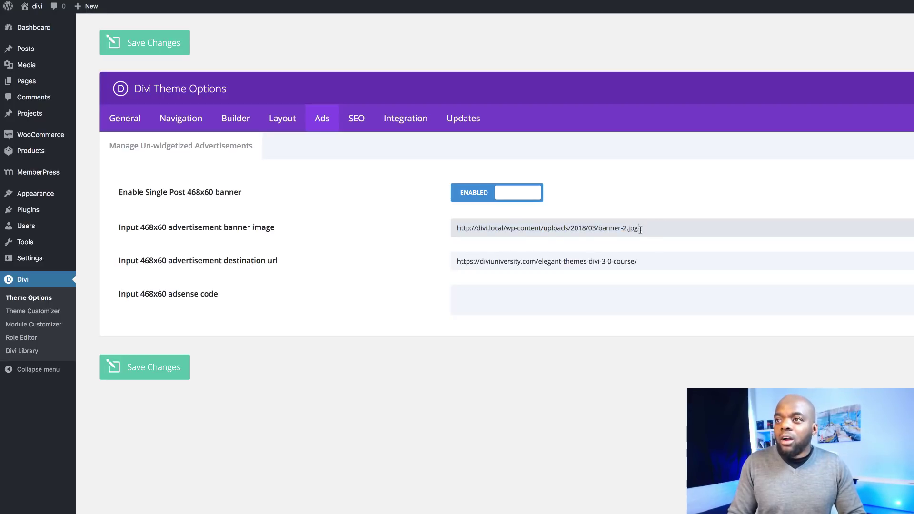
Step: Leave the destination URL unchanged and save the ad settings
mouse_move(31, 69)
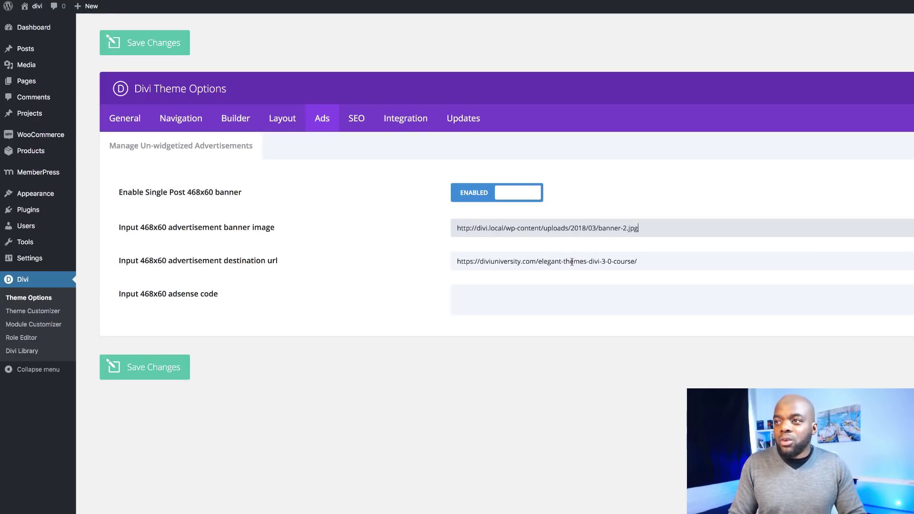
click(644, 263)
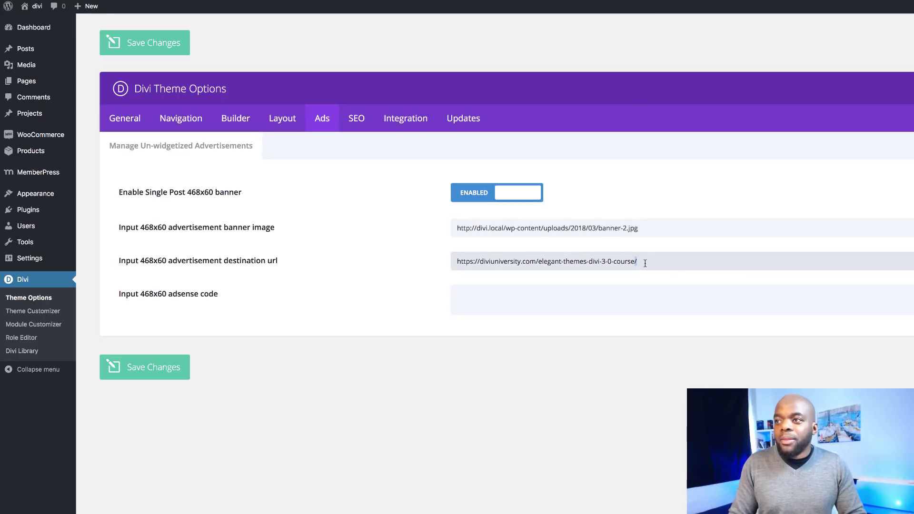
key(ctrl+a)
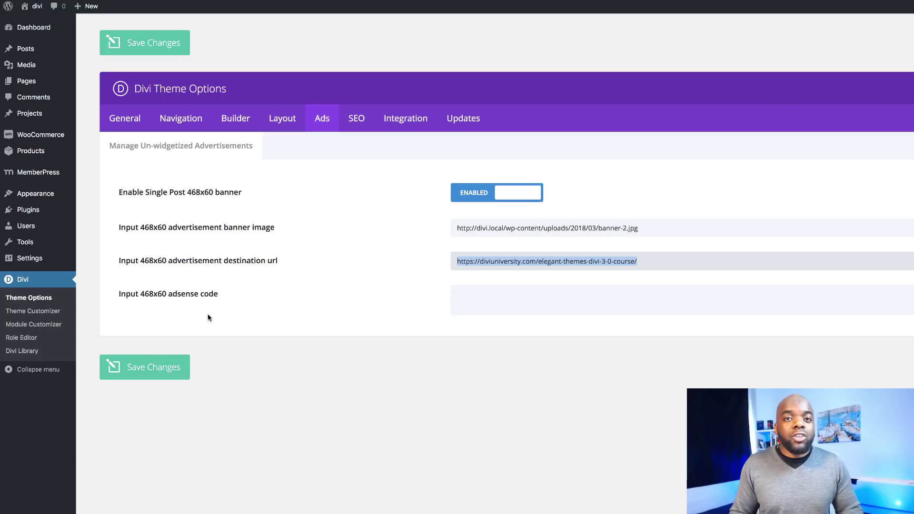
click(517, 296)
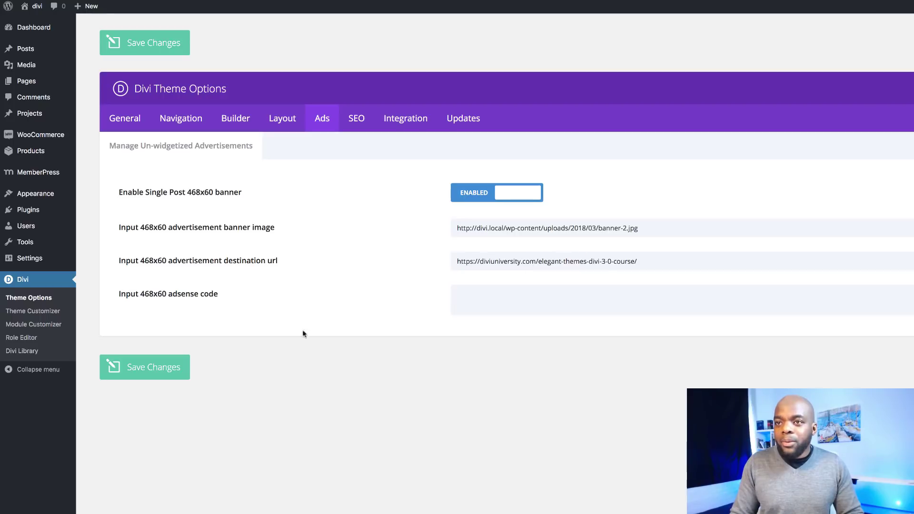
click(161, 370)
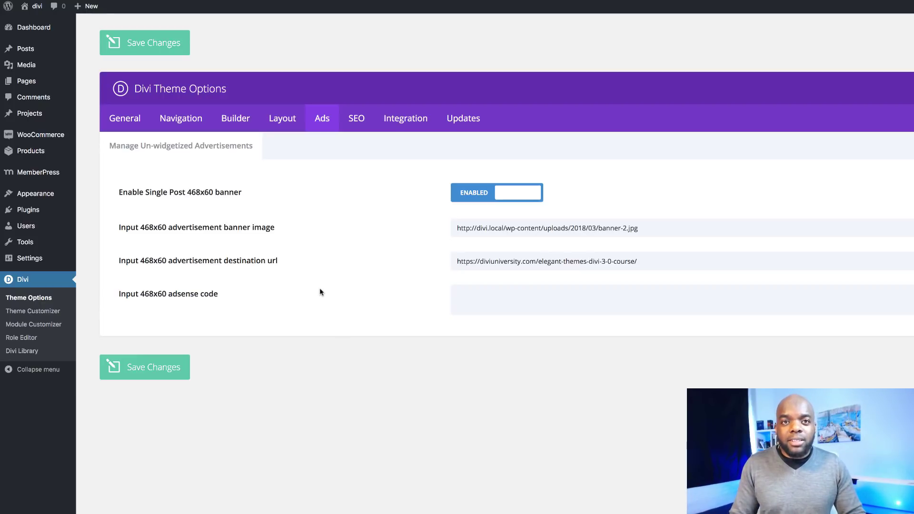
Step: View the Demo Post on the live site from the All Posts list
mouse_move(36, 53)
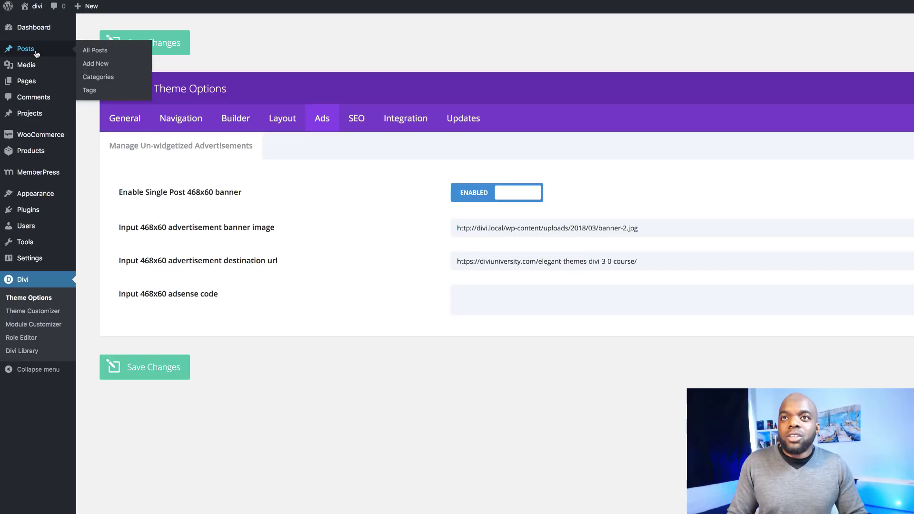
click(105, 54)
mouse_move(122, 95)
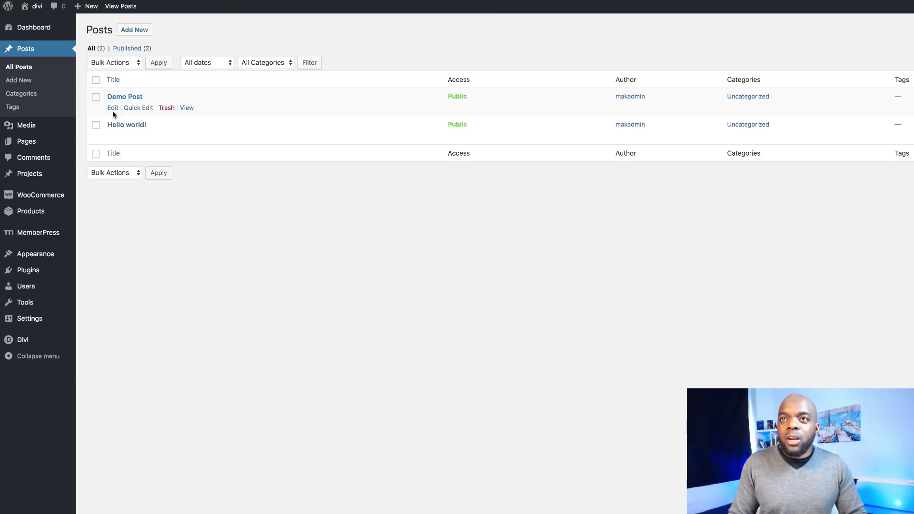
click(185, 109)
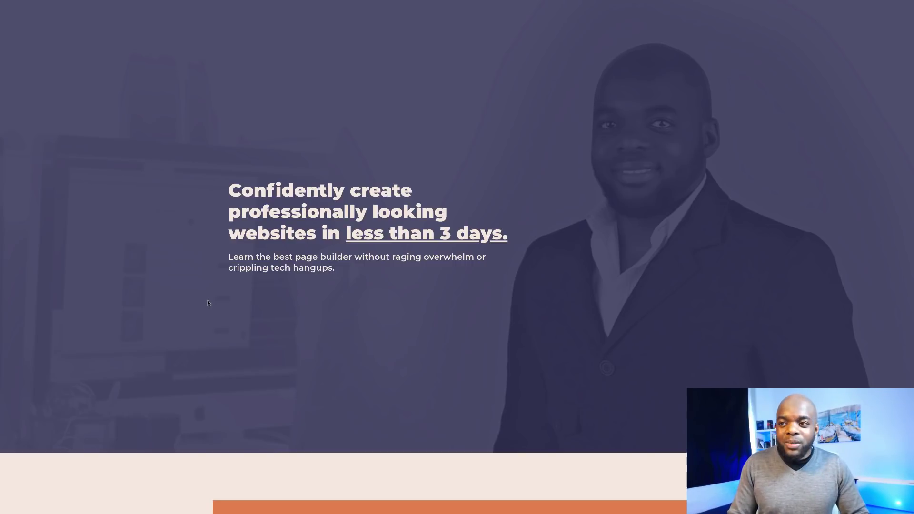
Step: Scroll the course page down to the $297 pricing box above the FAQ
scroll(210, 286, down, 5)
scroll(213, 274, down, 13)
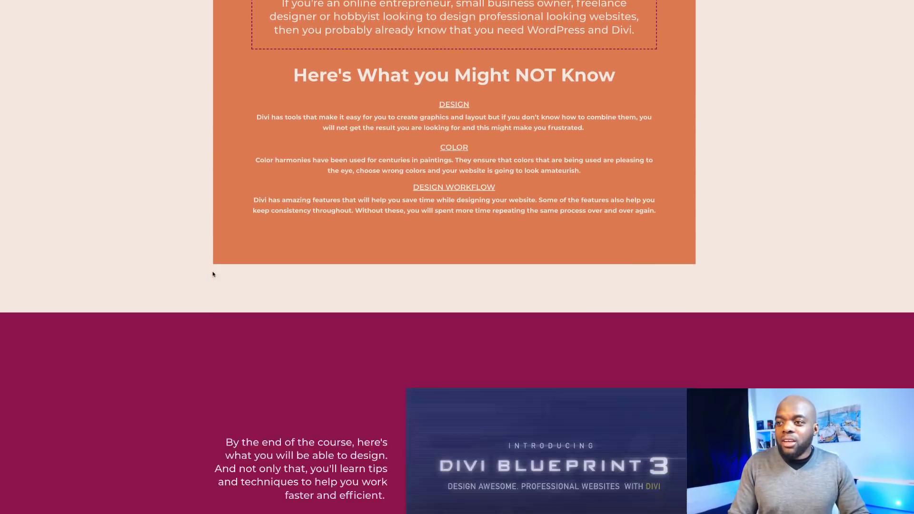
scroll(213, 274, down, 5)
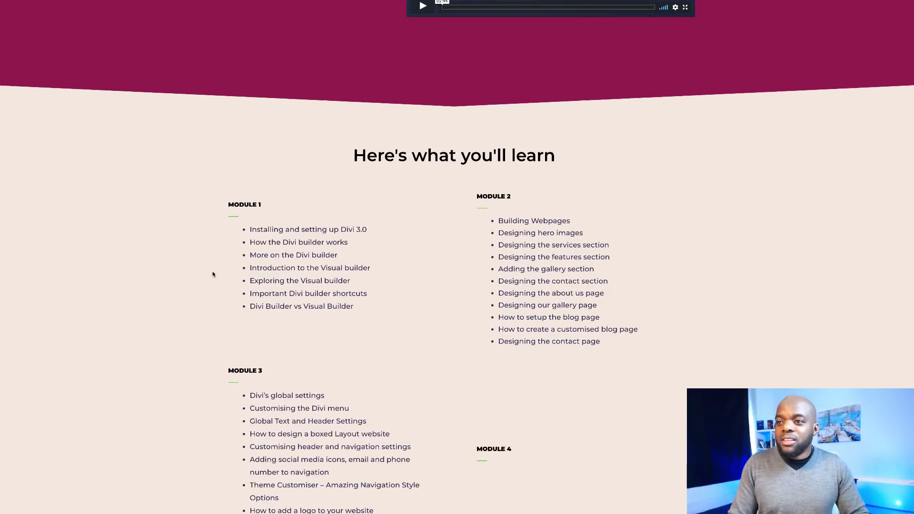
scroll(315, 263, down, 10)
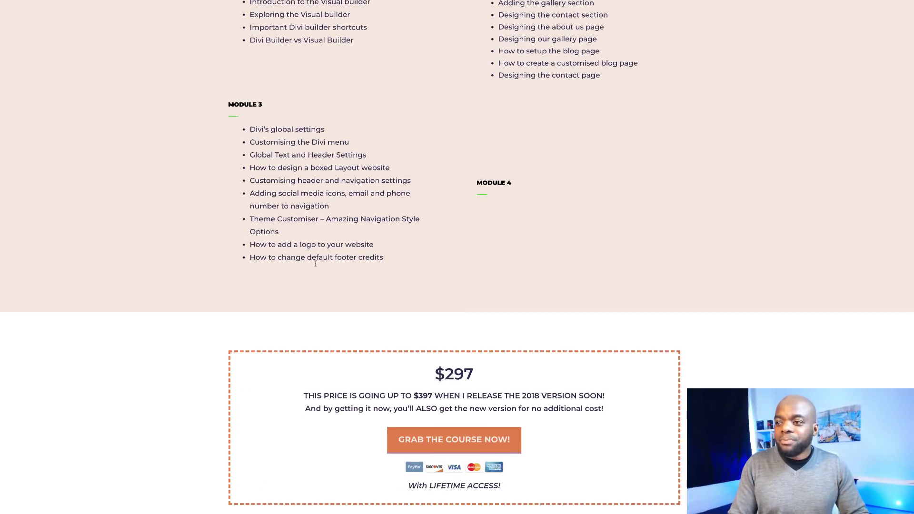
scroll(315, 265, down, 1)
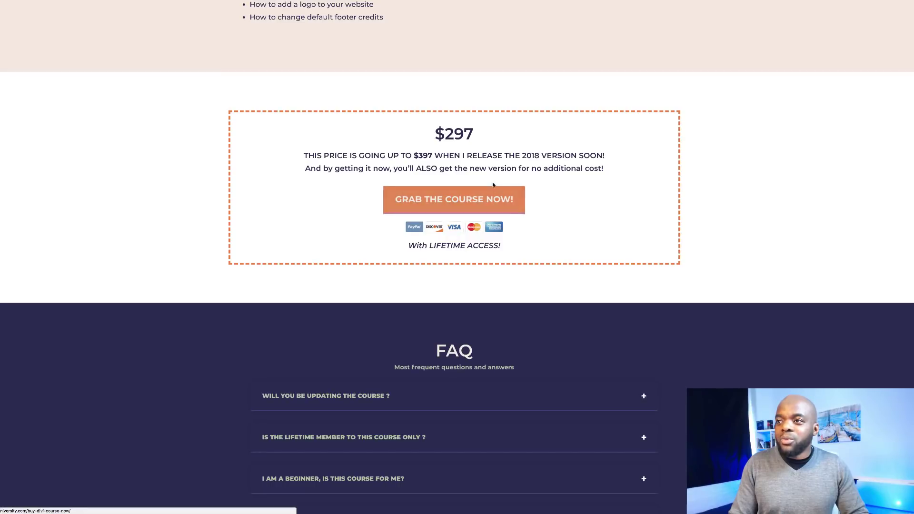
Step: Open the Divi Blueprint 3 checkout, showing $247 discounted to $123.50
click(455, 202)
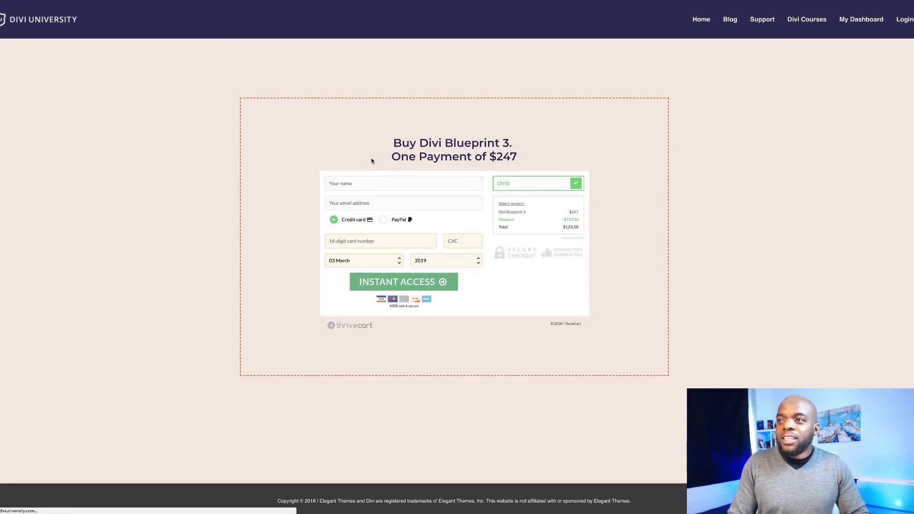